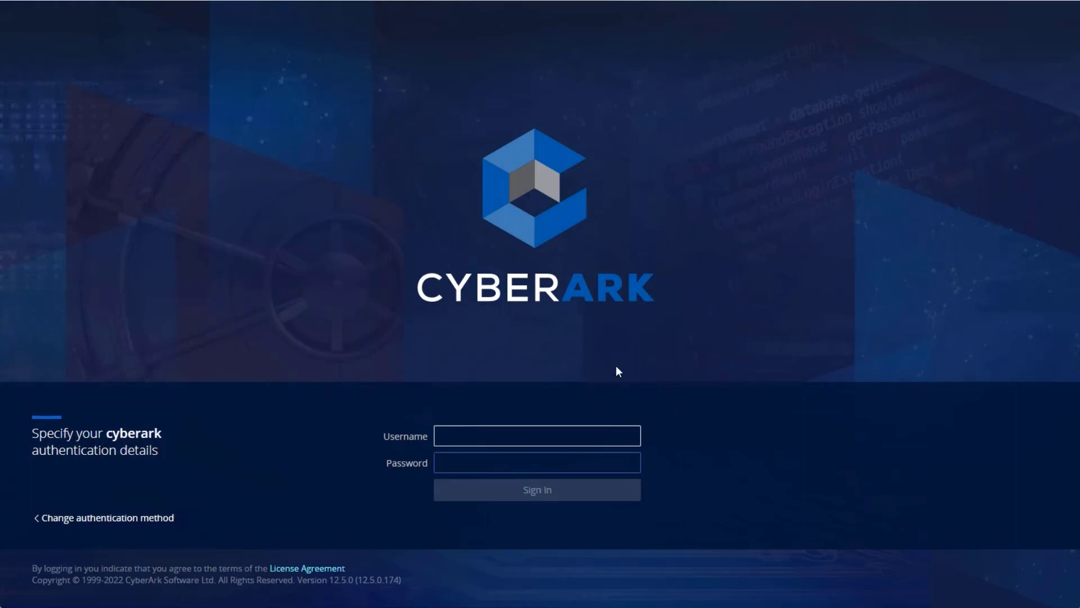
pyautogui.write('Mike')
# - Sign in with the username and password, landing on the Accounts View with four accounts
pyautogui.press('Tab')
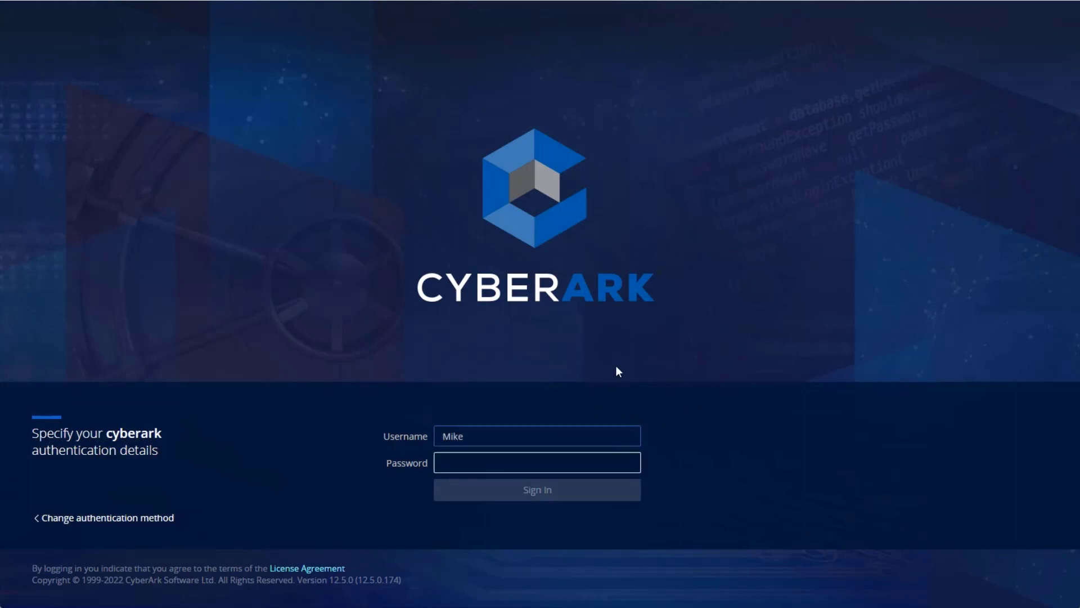
pyautogui.write('•••••••••')
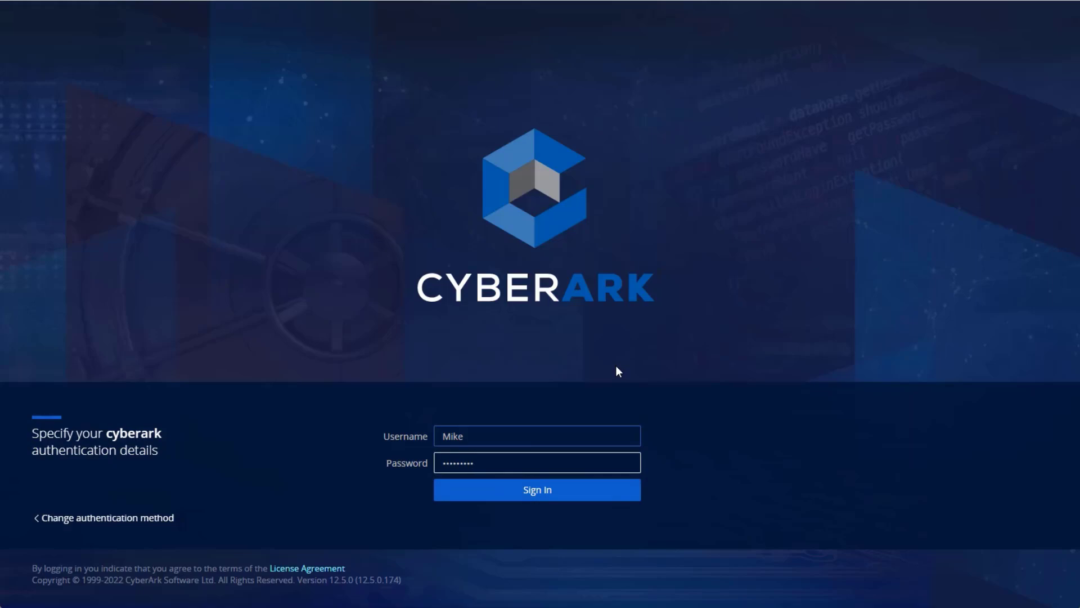
pyautogui.press('Return')
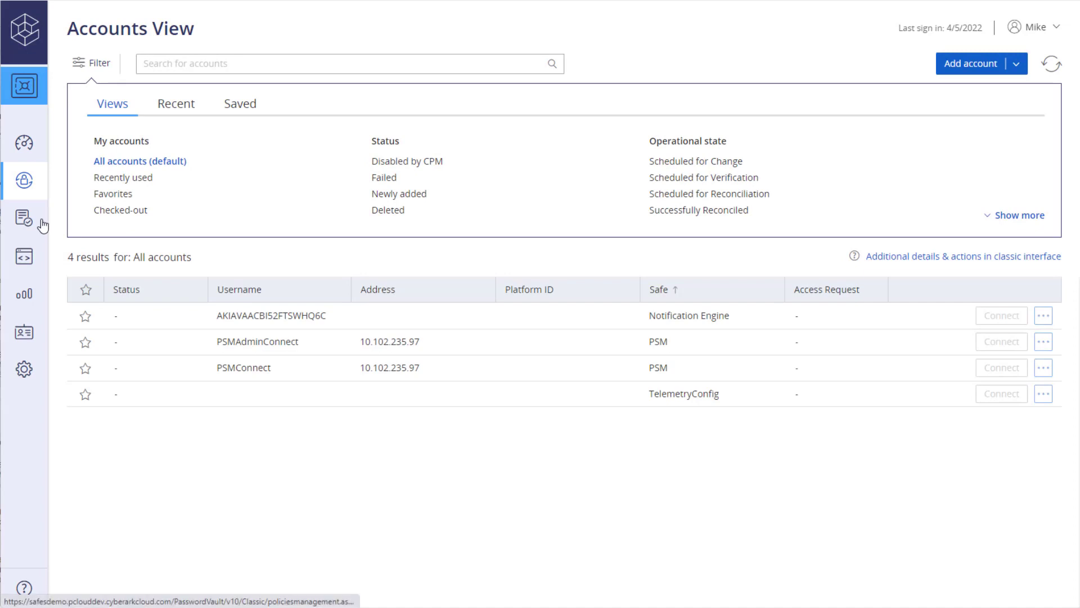
# - Browse the Safes list, inspect the Win_Srv-Fin_EU safe's details, then close them
pyautogui.click(89, 223)
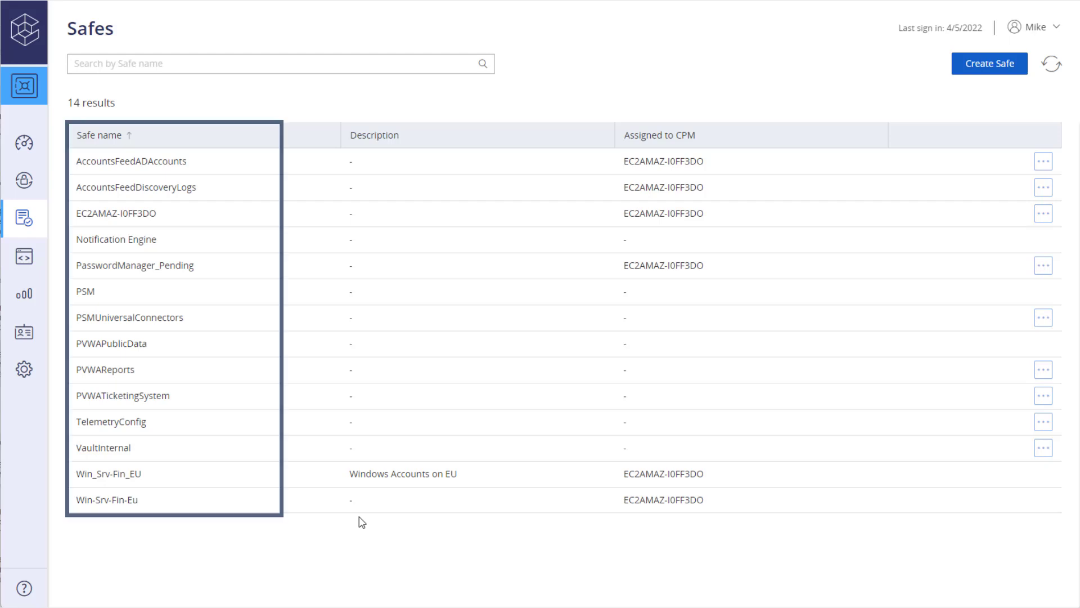
pyautogui.click(339, 475)
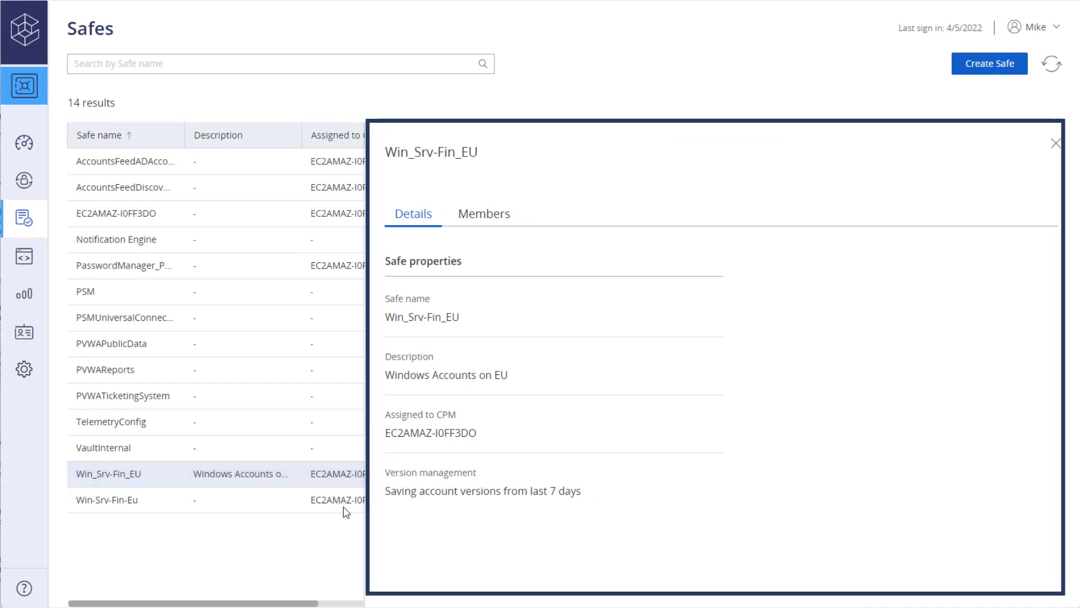
pyautogui.click(1056, 144)
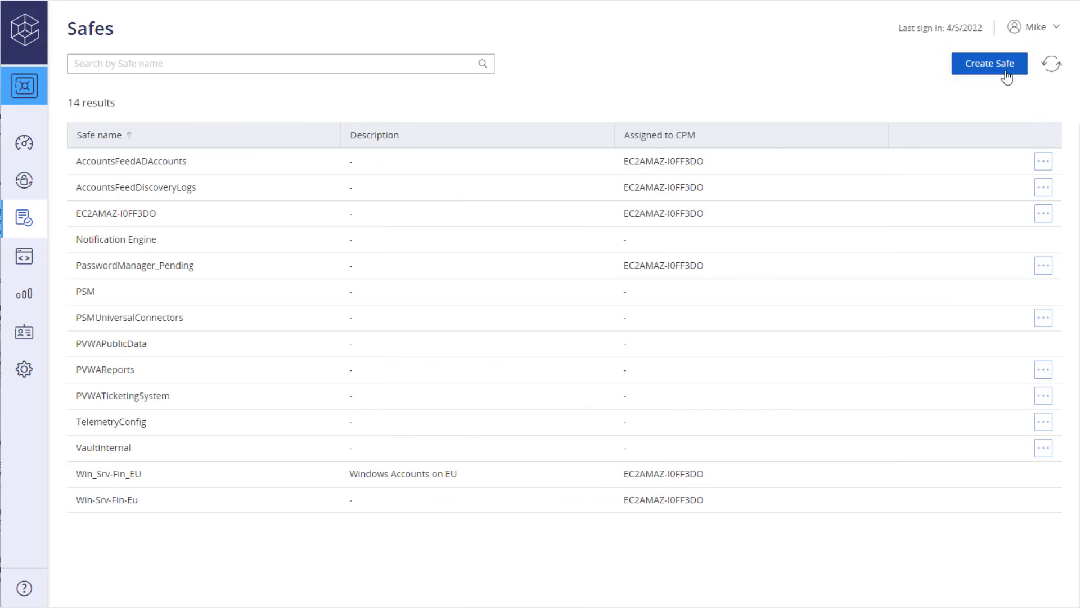
# - Define safe Win-Srv-Fin-US with its US financial servers description, existing CPM and 7-day retention
pyautogui.click(970, 66)
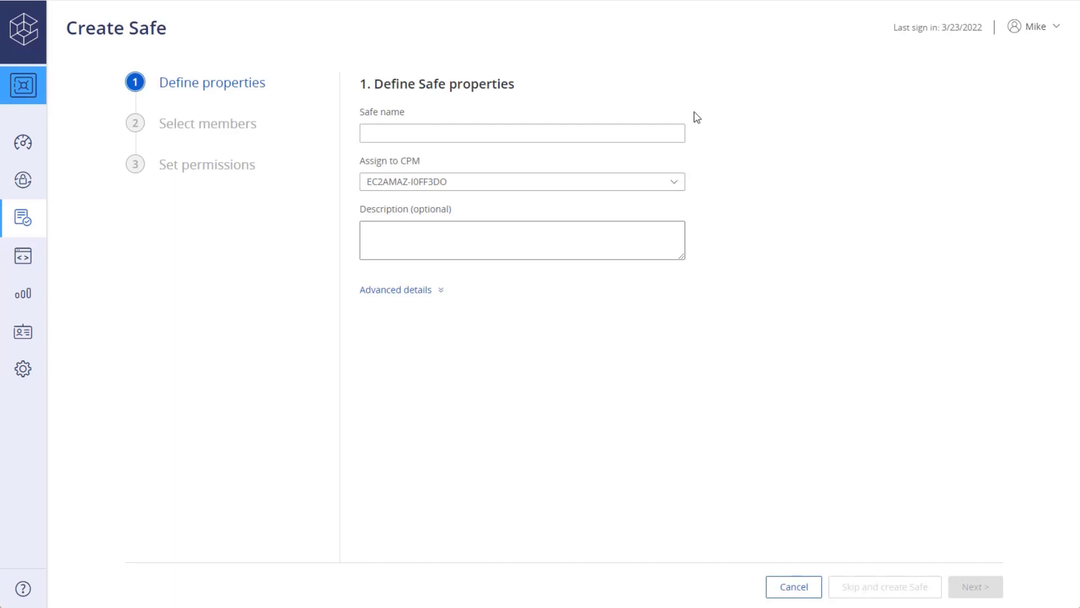
pyautogui.write('Win')
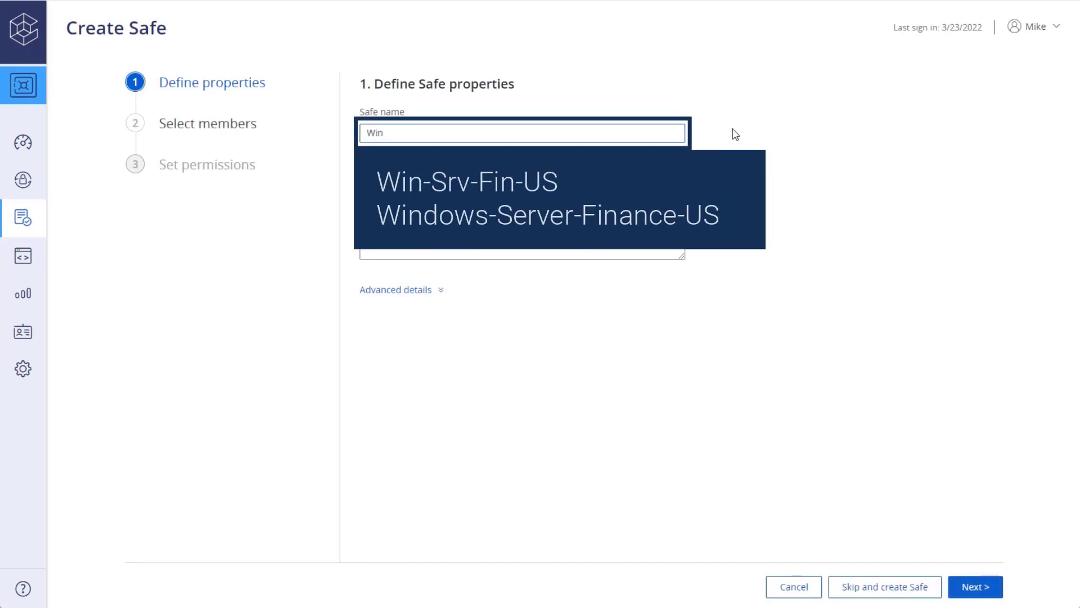
pyautogui.write('-Srv-Fin')
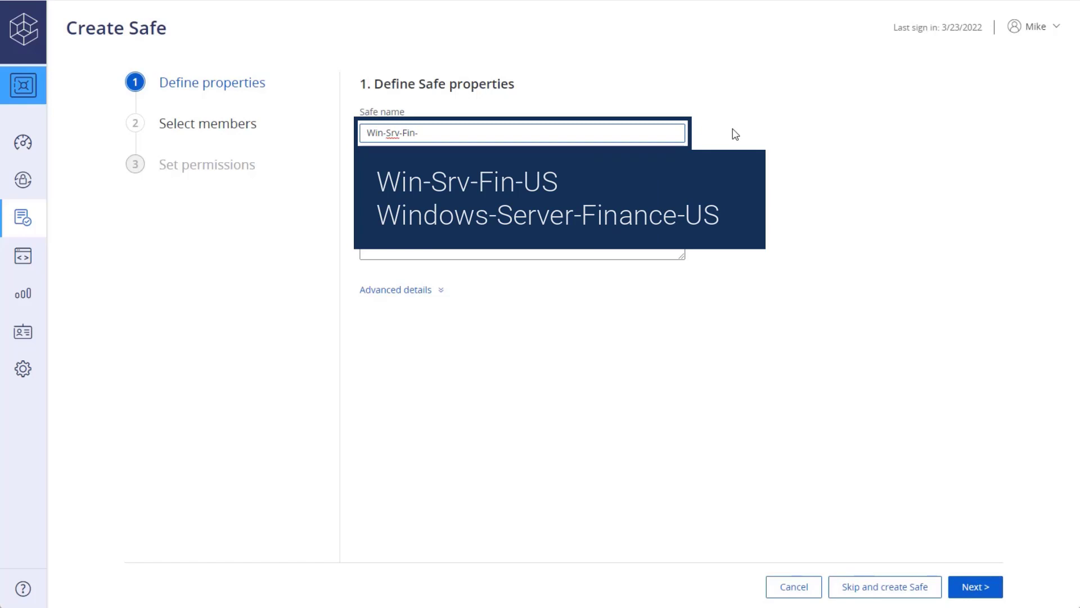
pyautogui.write('-US')
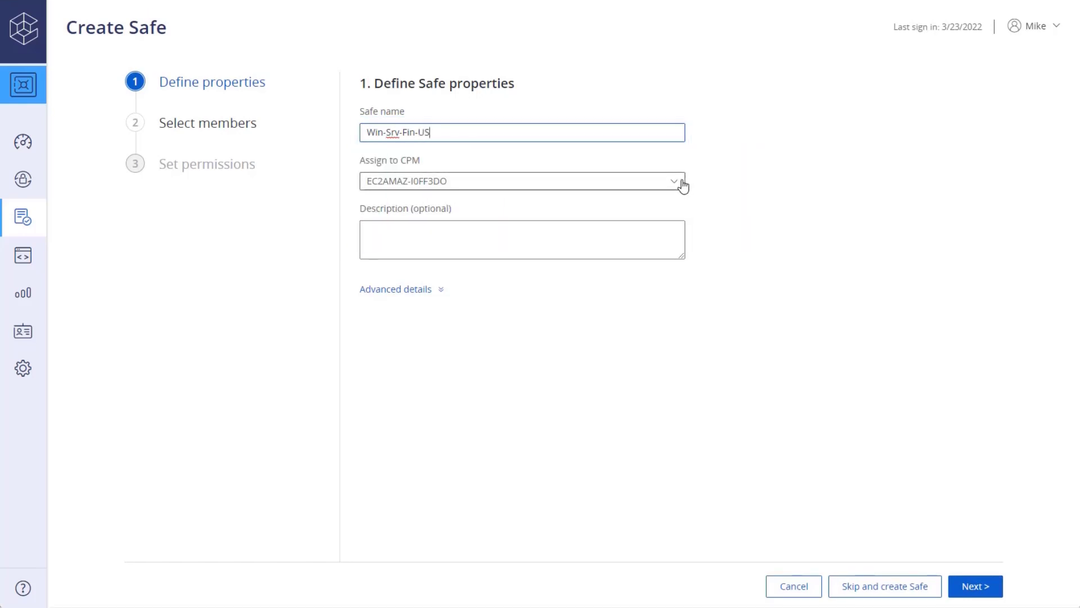
pyautogui.click(682, 183)
pyautogui.press('Return')
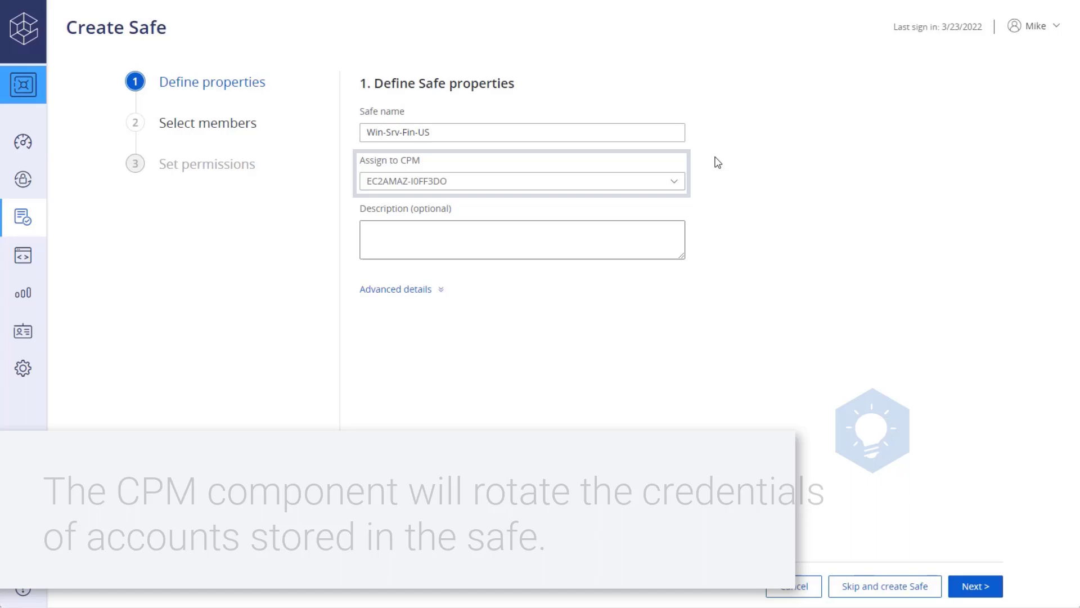
pyautogui.write('A safe to sto')
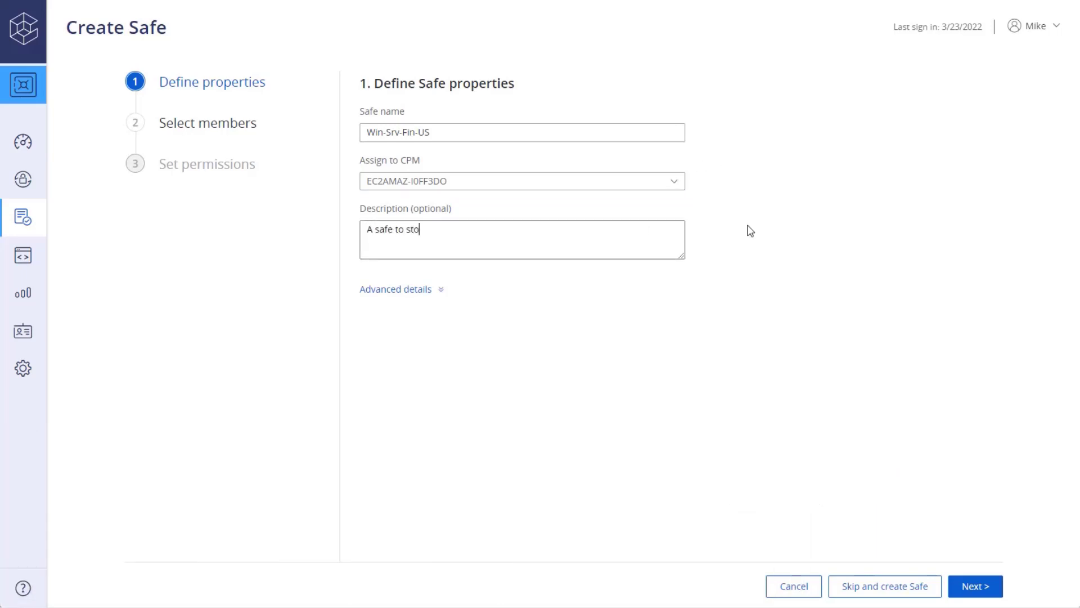
pyautogui.write('re Windows servers local admin accounts. Servers host financial data')
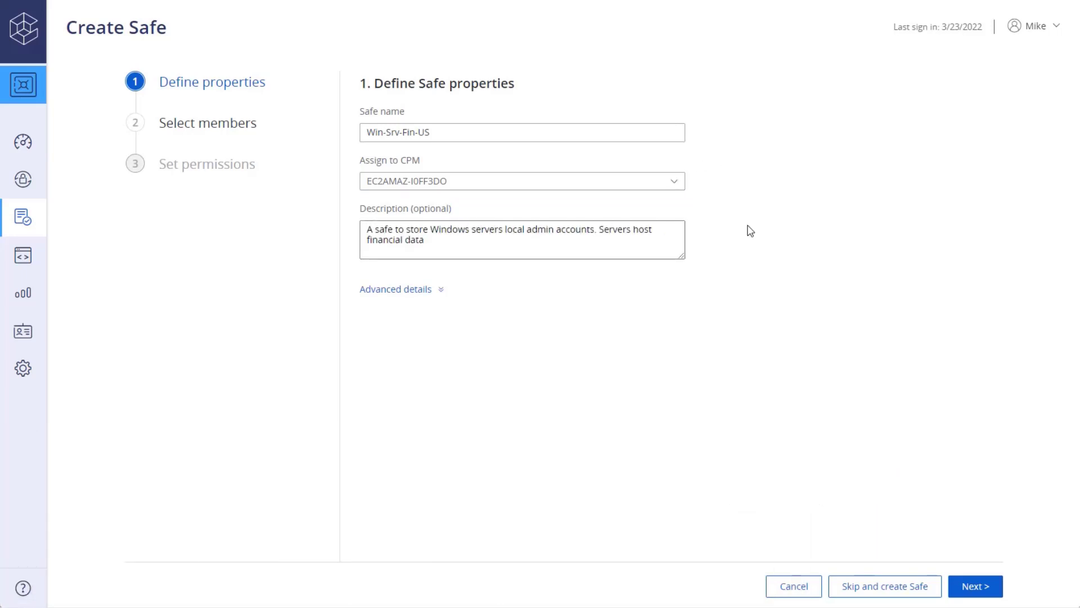
pyautogui.write(' in US')
pyautogui.click(435, 290)
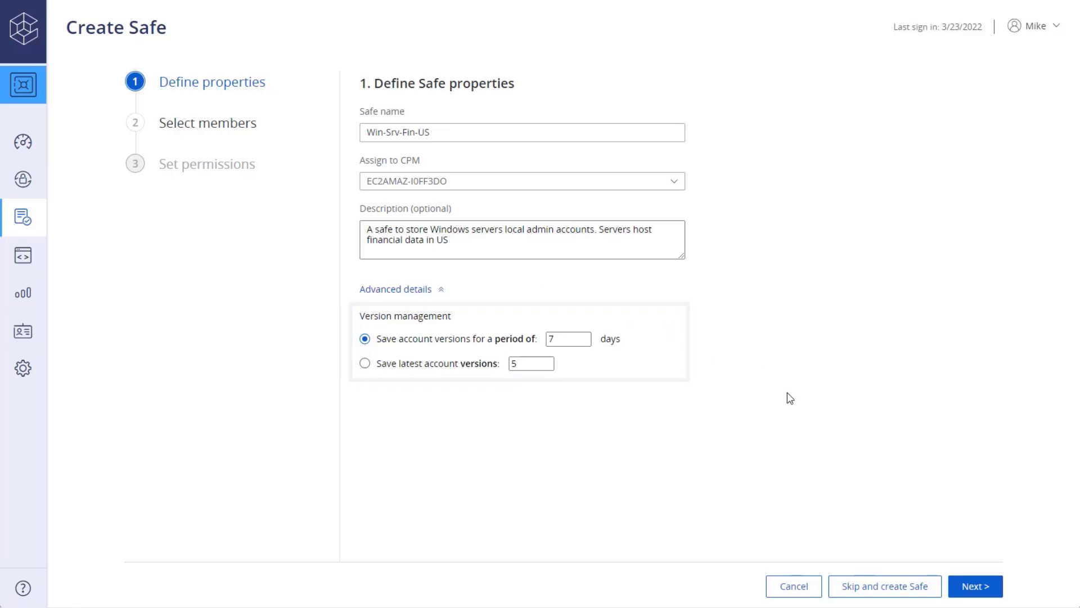
# - On the members step, keep Privilege Cloud as source and All member types
pyautogui.click(969, 588)
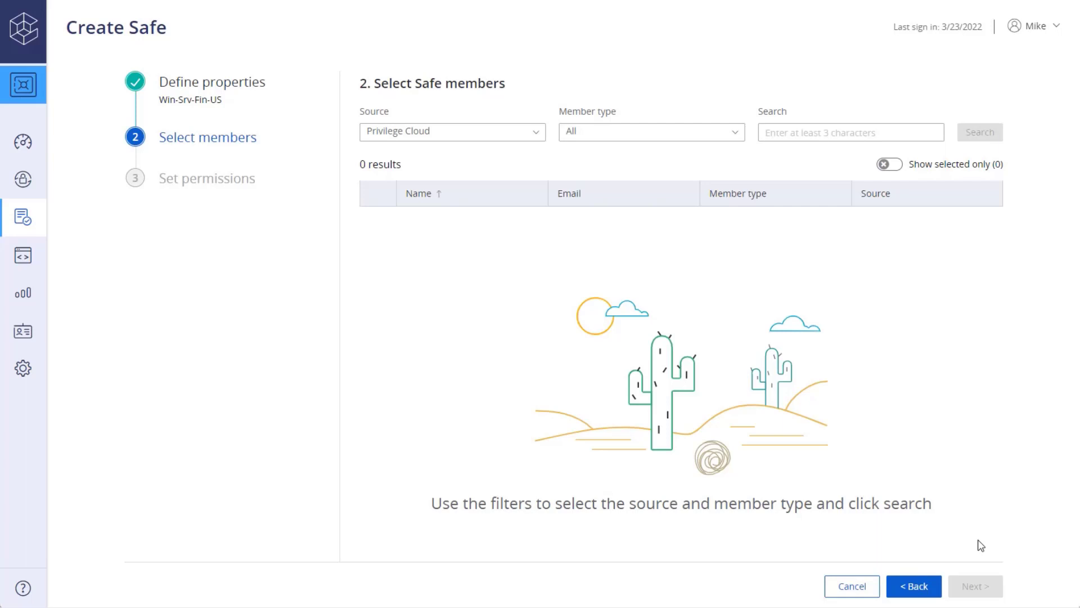
pyautogui.click(540, 134)
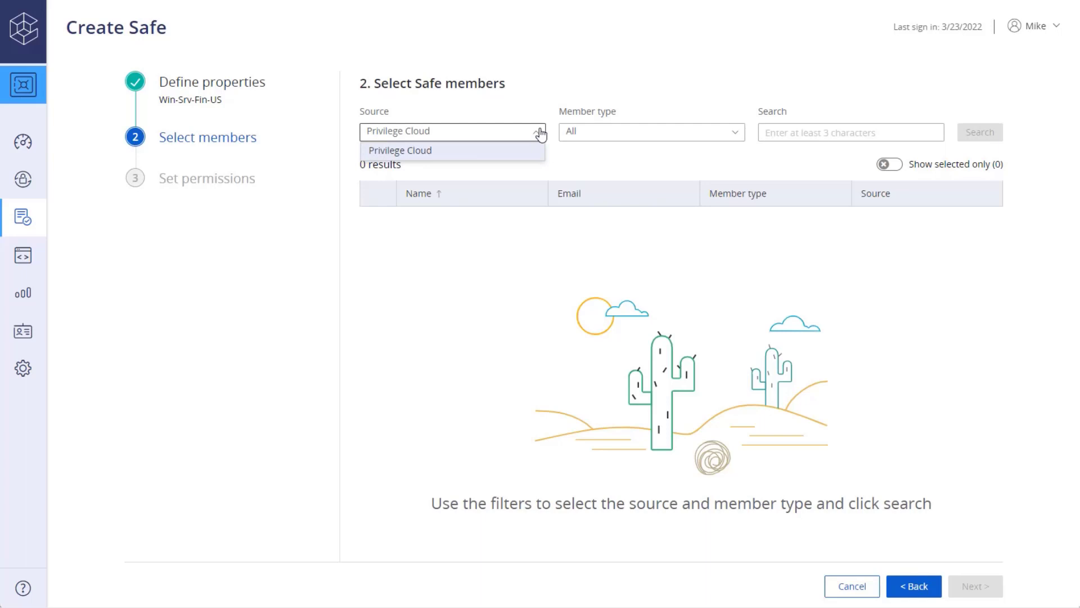
pyautogui.click(540, 134)
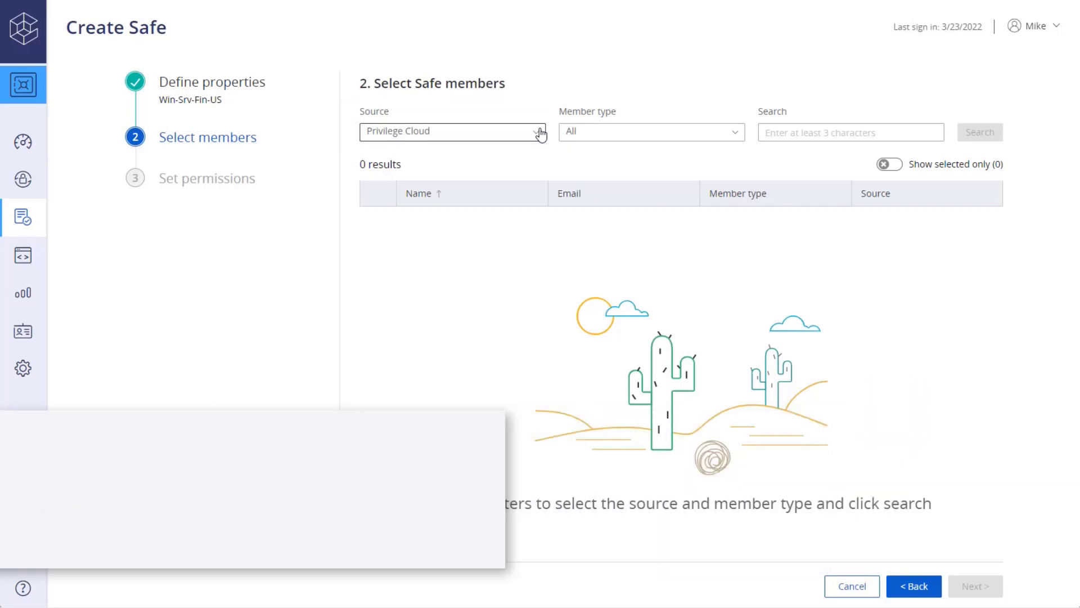
pyautogui.click(735, 134)
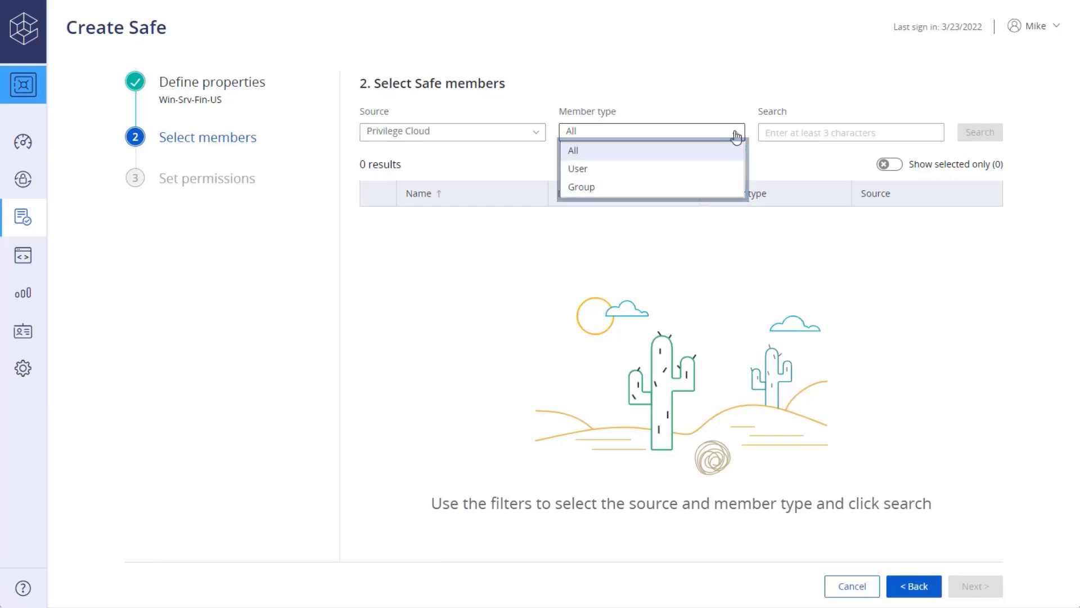
pyautogui.click(735, 135)
# - Search 'win', select Win_Admin and Win_Auditor, and show selected members only
pyautogui.click(777, 133)
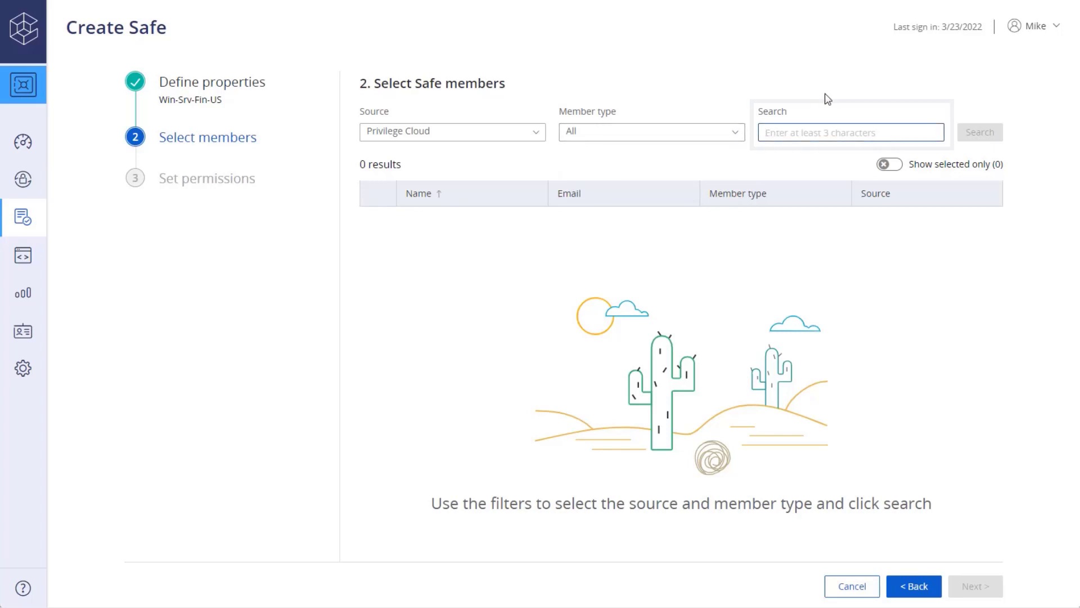
pyautogui.write('win')
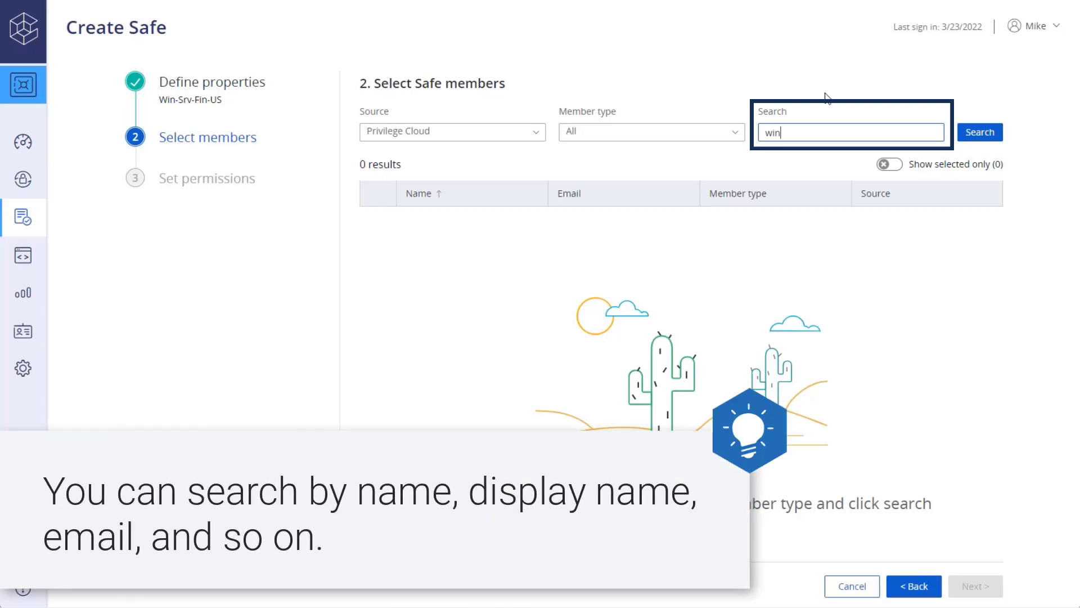
pyautogui.click(979, 134)
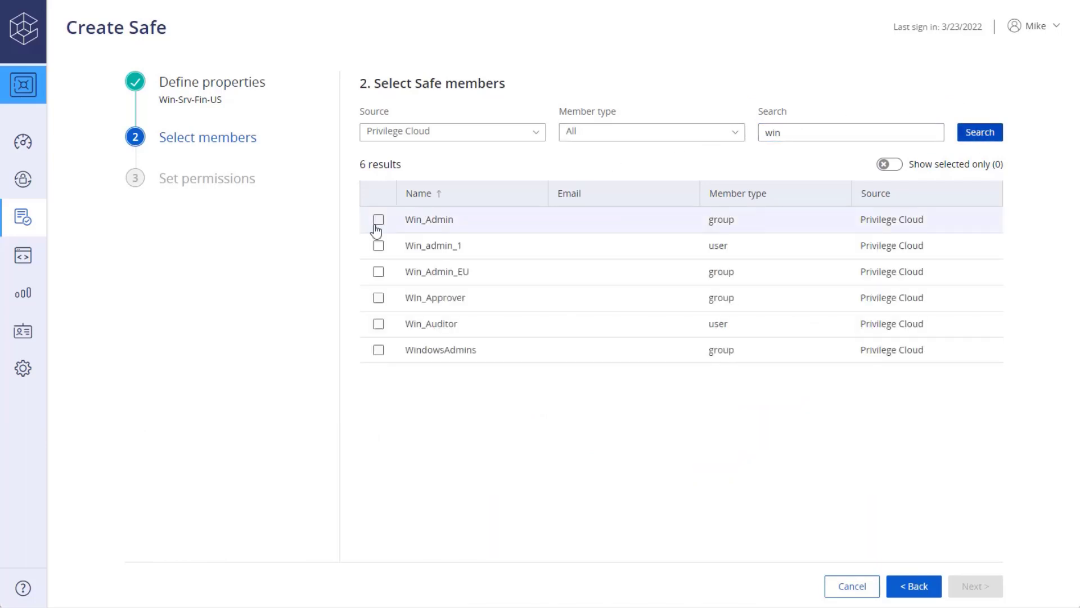
pyautogui.click(378, 221)
pyautogui.click(379, 324)
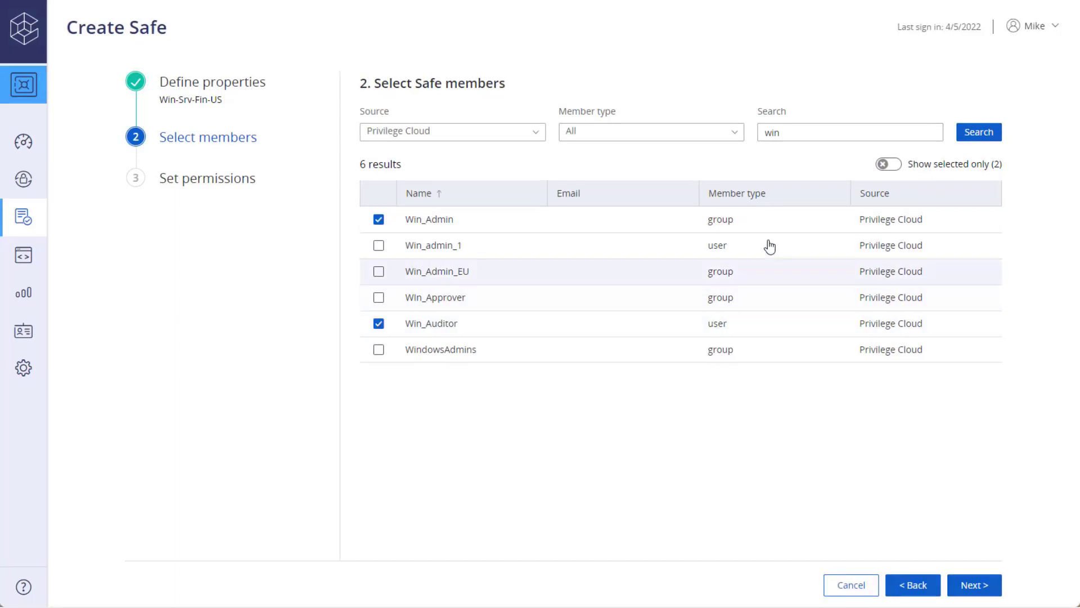
pyautogui.click(884, 166)
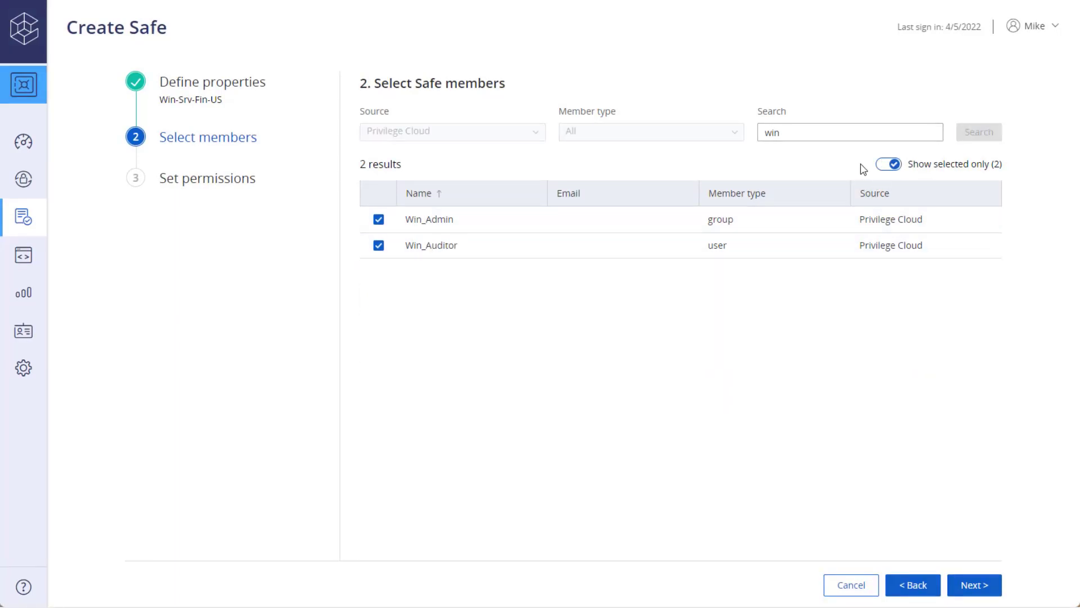
# - Apply the Connect only preset, review its Access permissions, and create Win-Srv-Fin-US
pyautogui.click(973, 585)
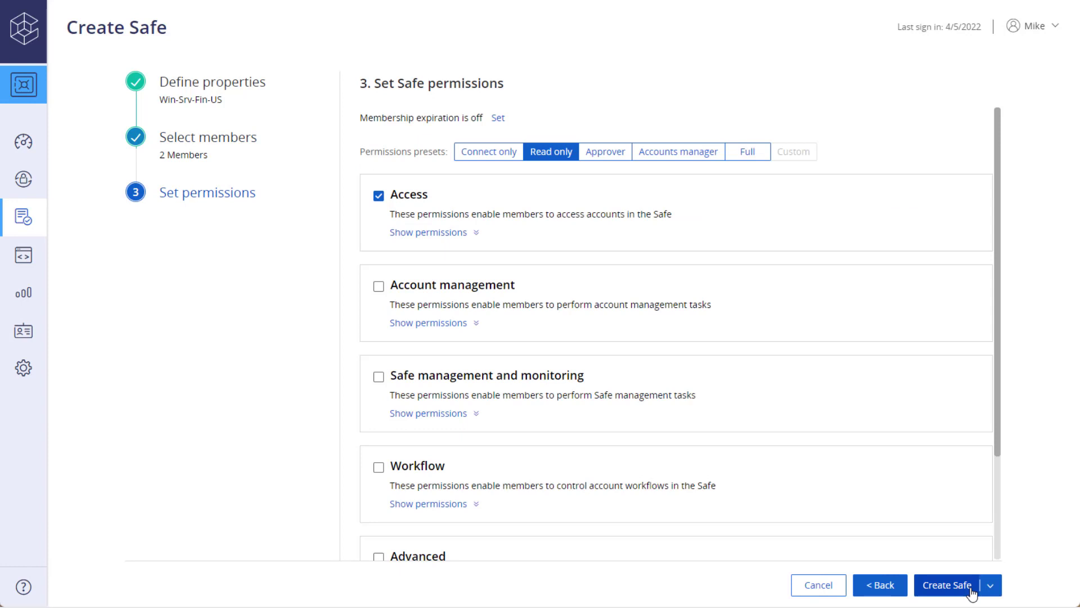
pyautogui.click(504, 157)
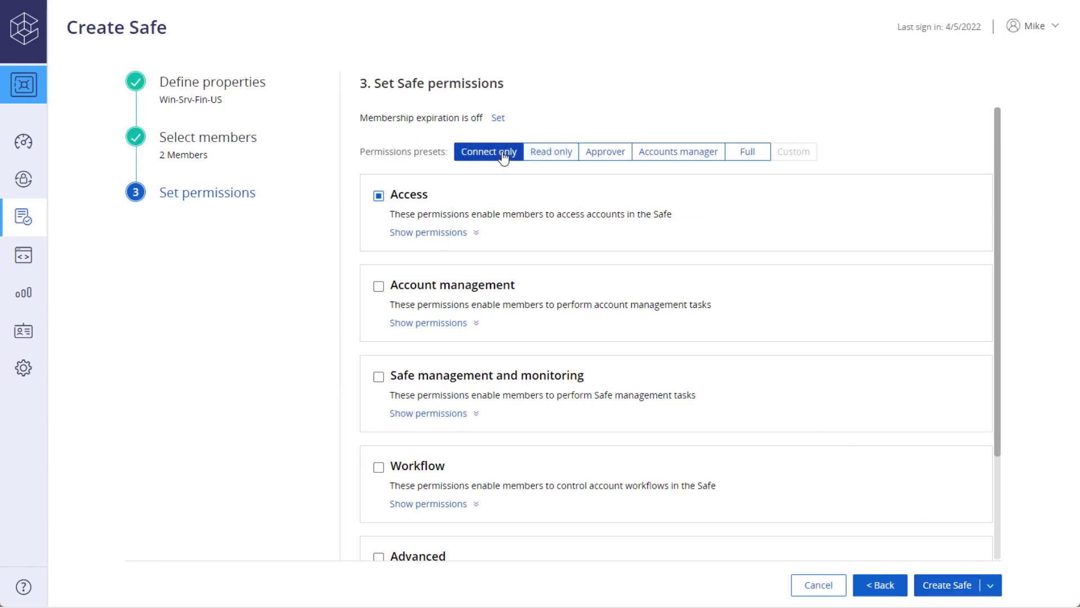
pyautogui.click(459, 238)
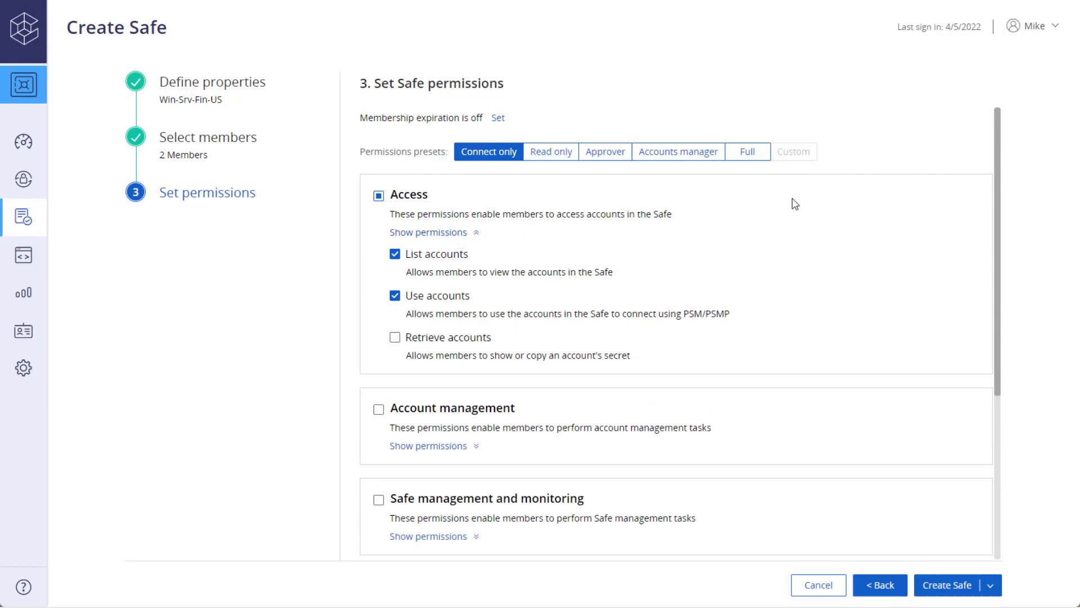
pyautogui.moveTo(1001, 200)
pyautogui.mouseDown()
pyautogui.moveTo(1021, 316)
pyautogui.moveTo(1007, 195)
pyautogui.mouseUp()
pyautogui.click(959, 586)
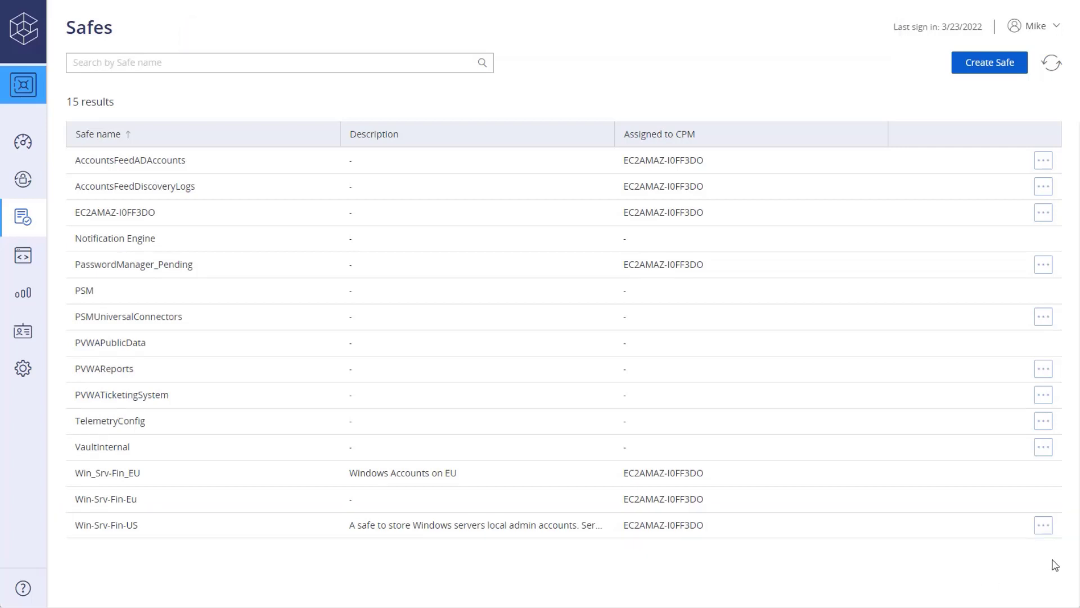
pyautogui.click(1044, 526)
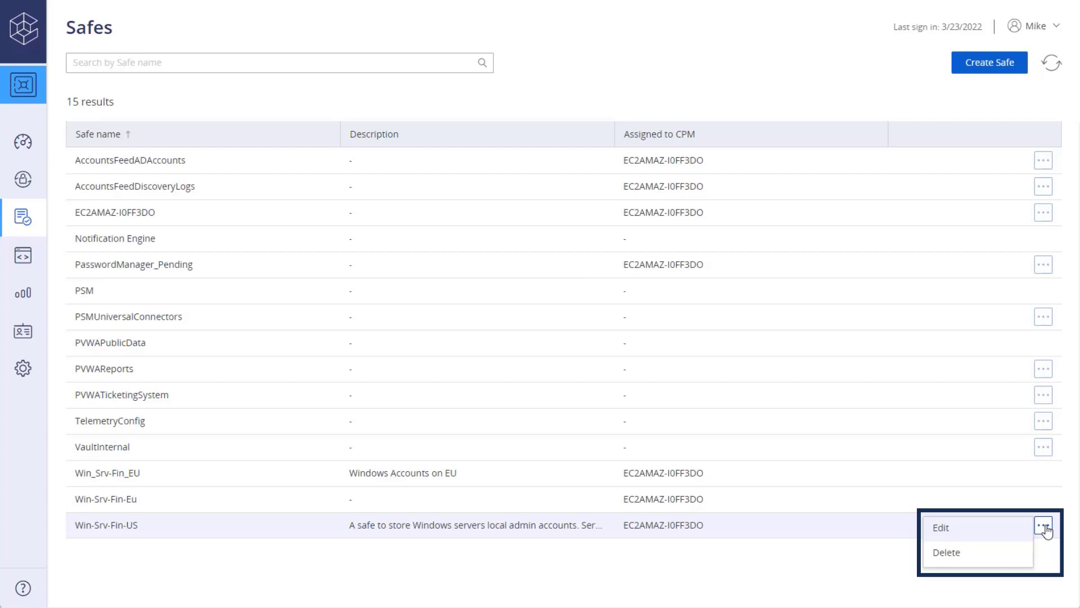
pyautogui.click(866, 571)
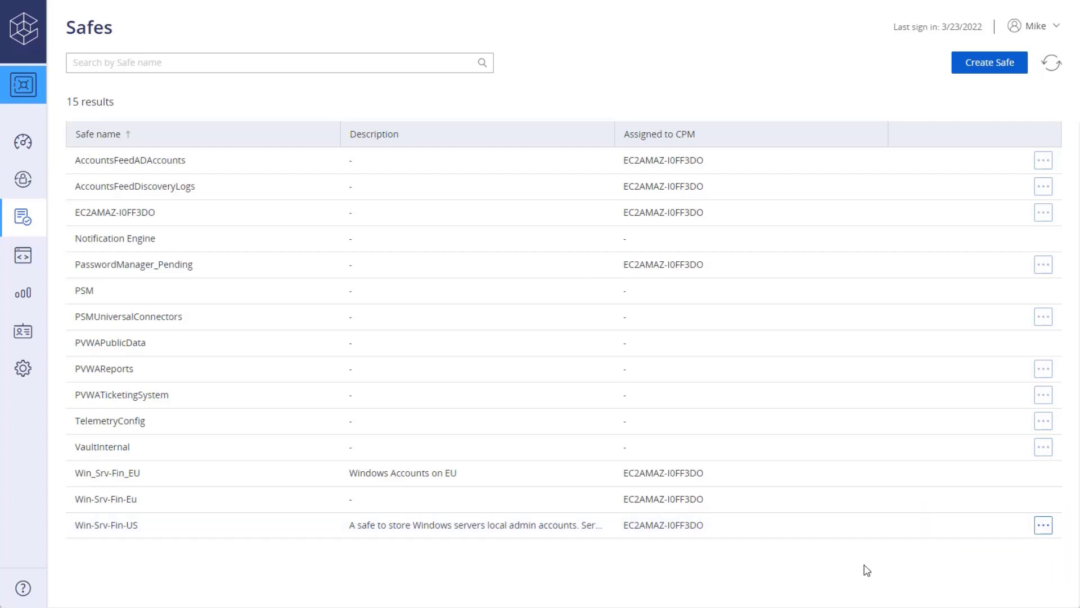
pyautogui.click(844, 528)
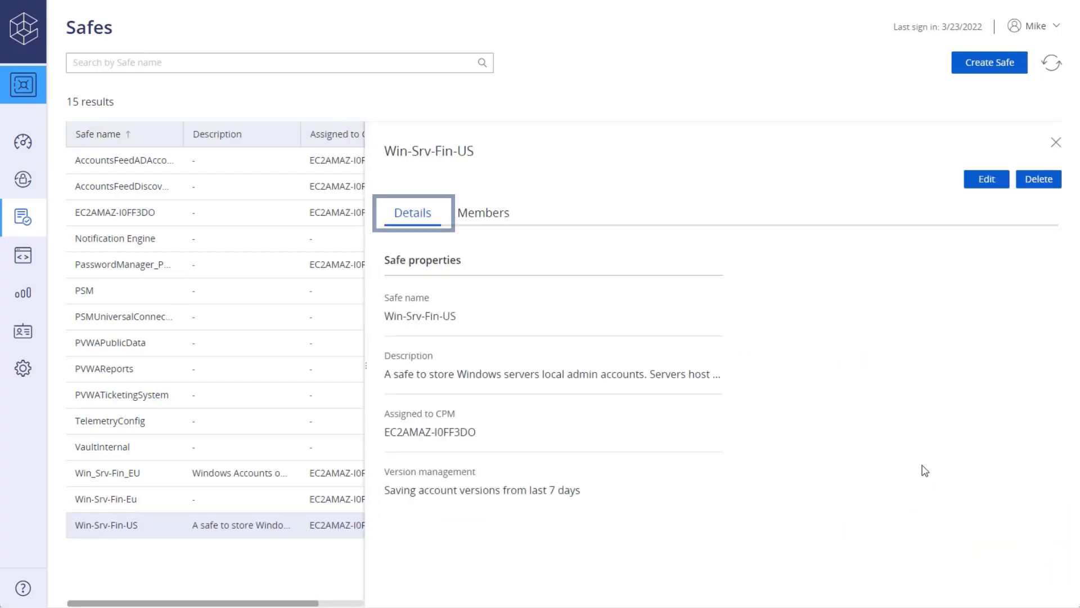
pyautogui.click(1005, 184)
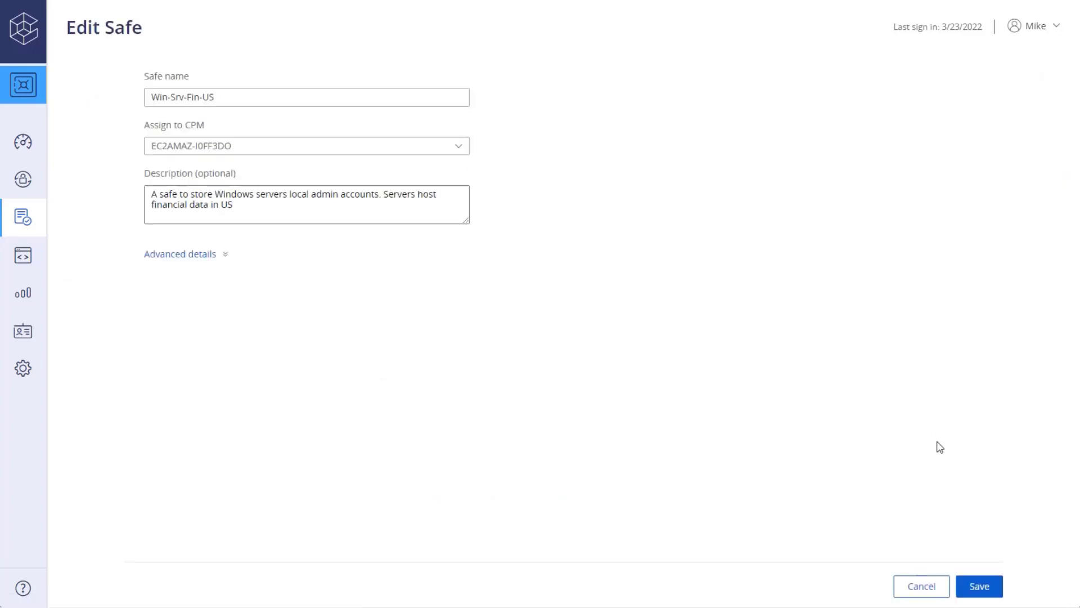
pyautogui.click(917, 588)
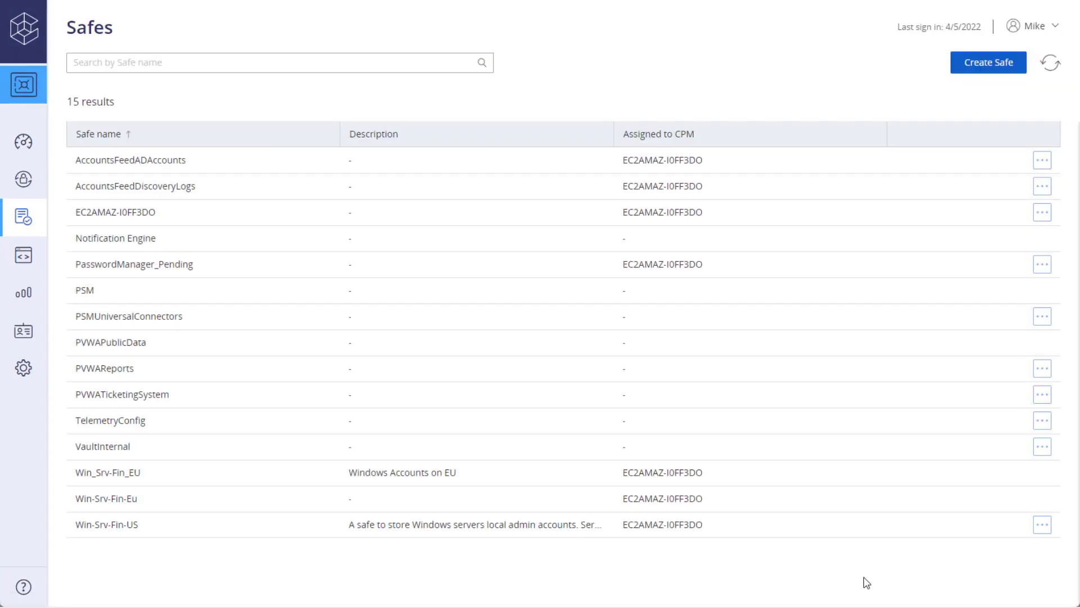
# - View Win-Srv-Fin-US members filtered by 'win', briefly opening Win_Auditor's actions menu
pyautogui.click(612, 527)
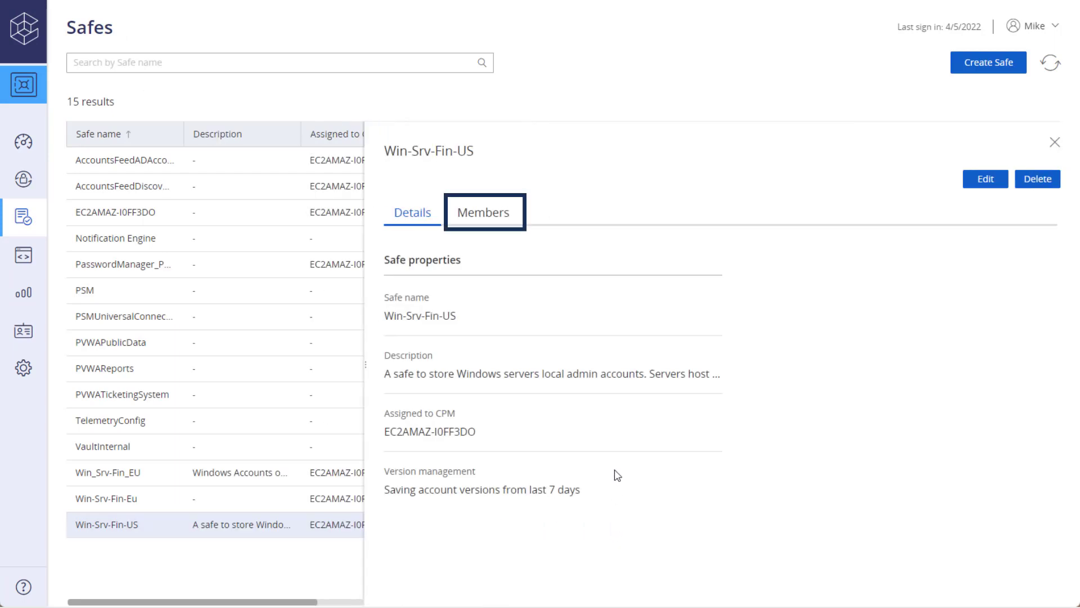
pyautogui.click(492, 218)
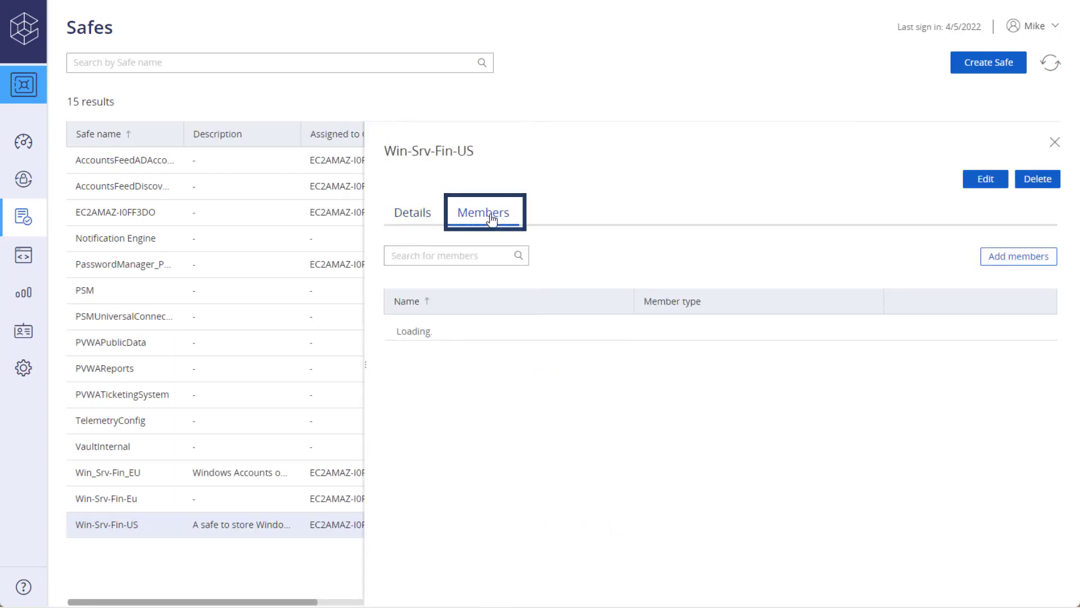
pyautogui.write('wi')
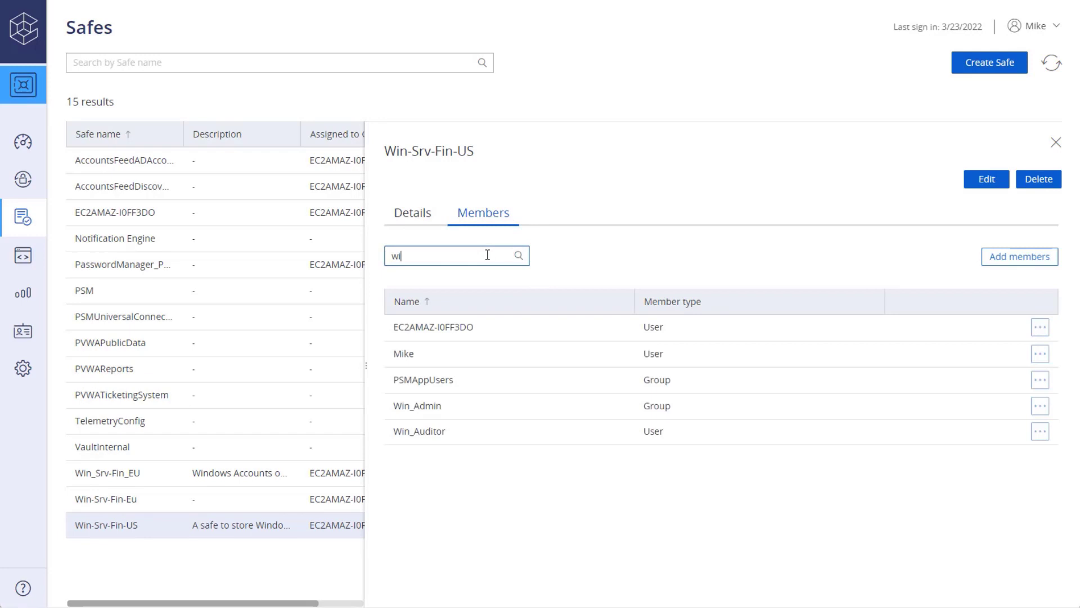
pyautogui.write('n')
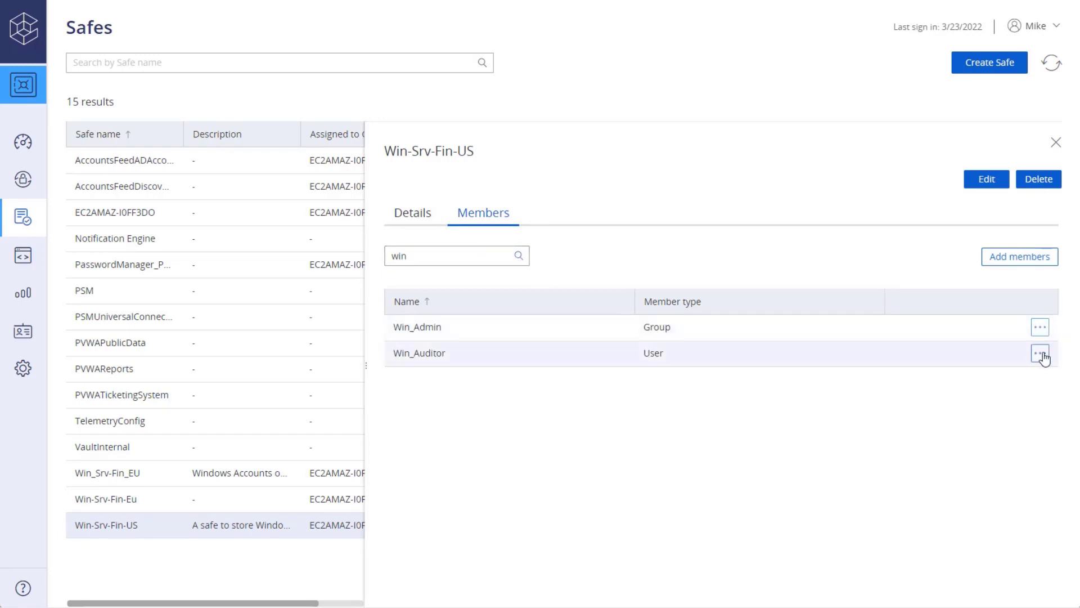
pyautogui.click(1040, 354)
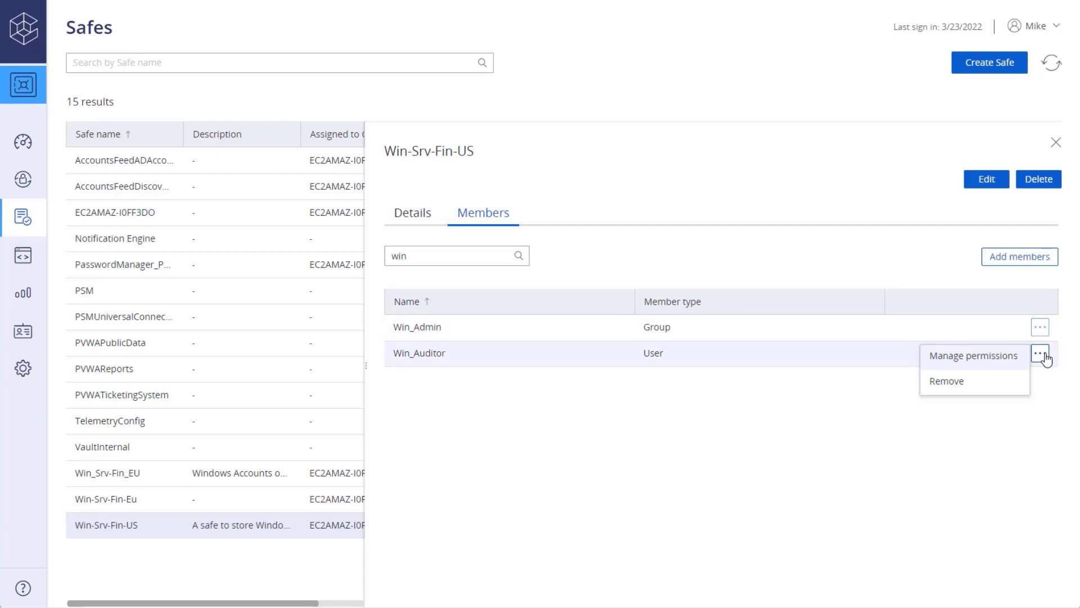
pyautogui.click(1047, 359)
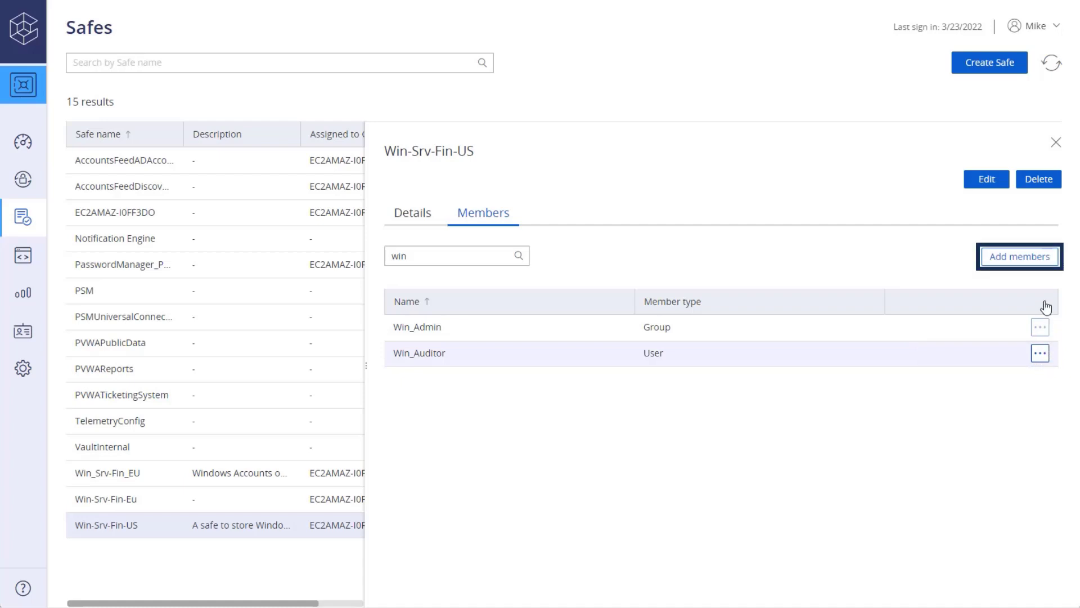
pyautogui.click(1044, 265)
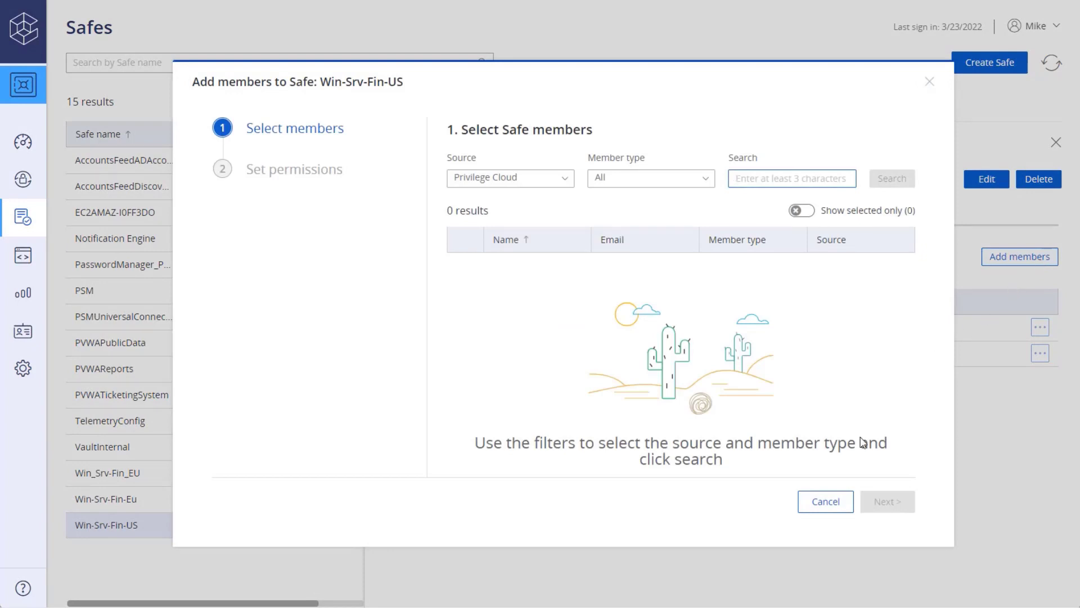
pyautogui.click(839, 501)
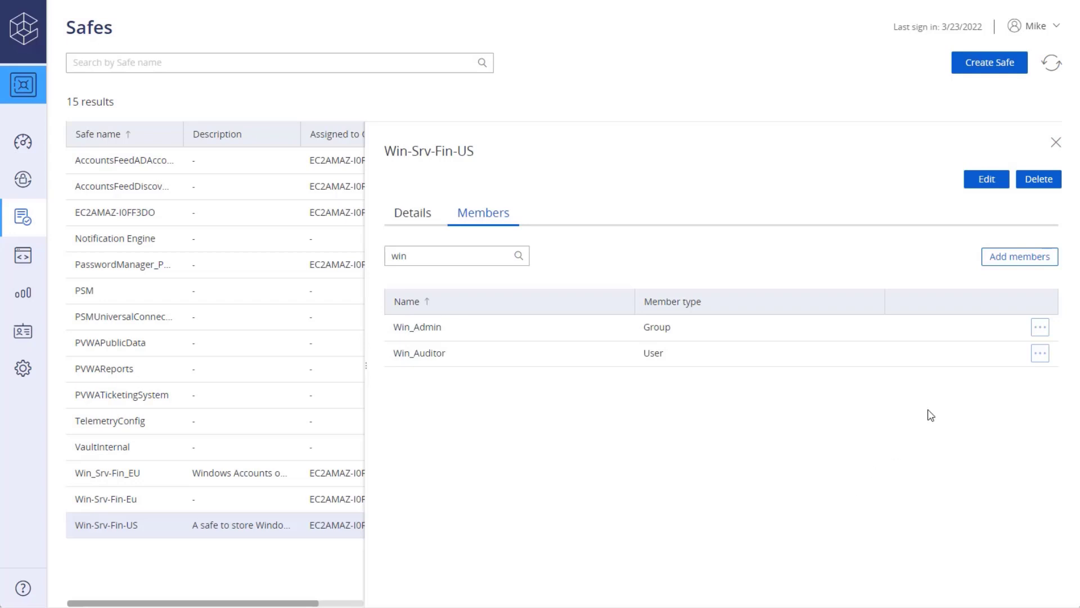